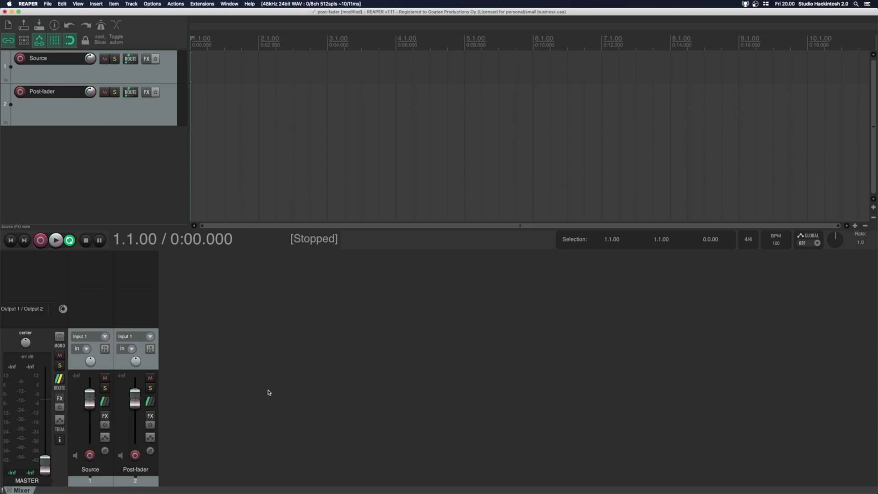
Step: Add JS: Tone Generator to the Source track's FX chain, filtering by 'gene'
click(102, 261)
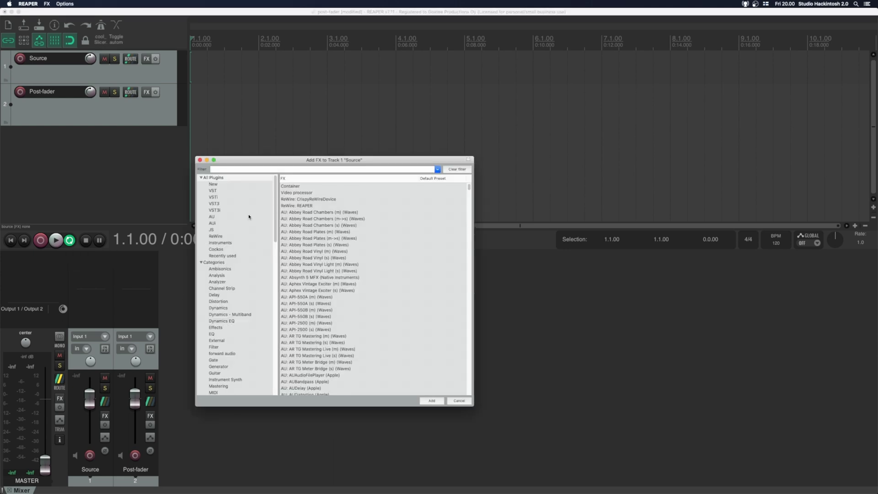
text(genera)
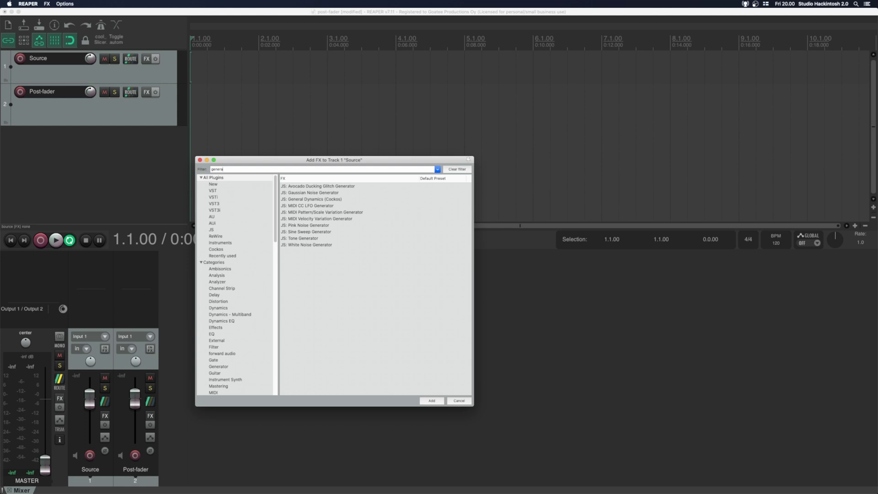
double_click(312, 240)
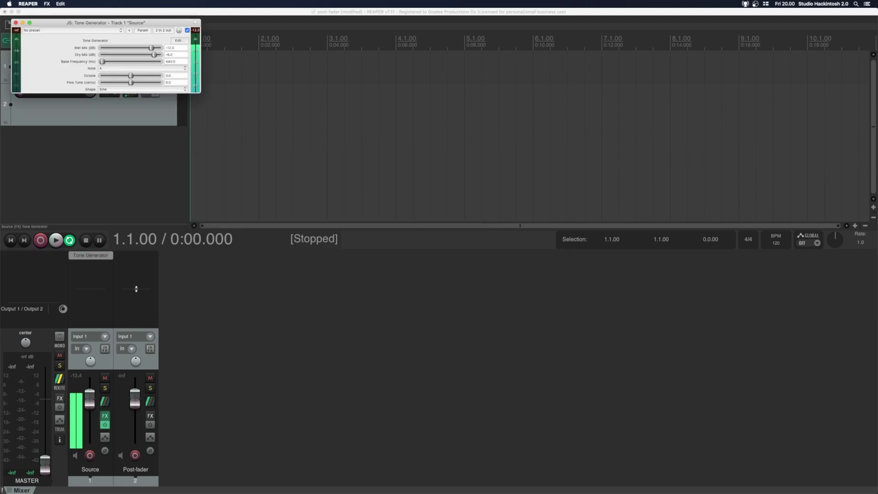
Step: Add JS: VU Meter after the Tone Generator and move its window aside
click(101, 267)
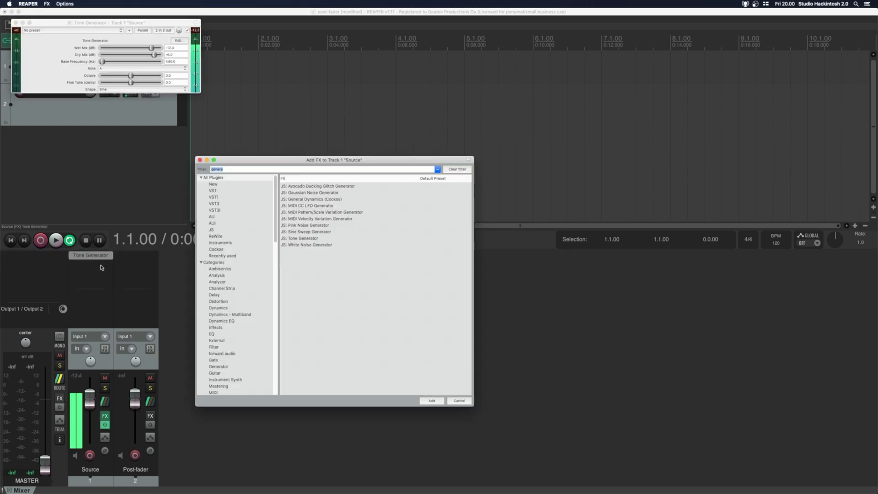
text(vu)
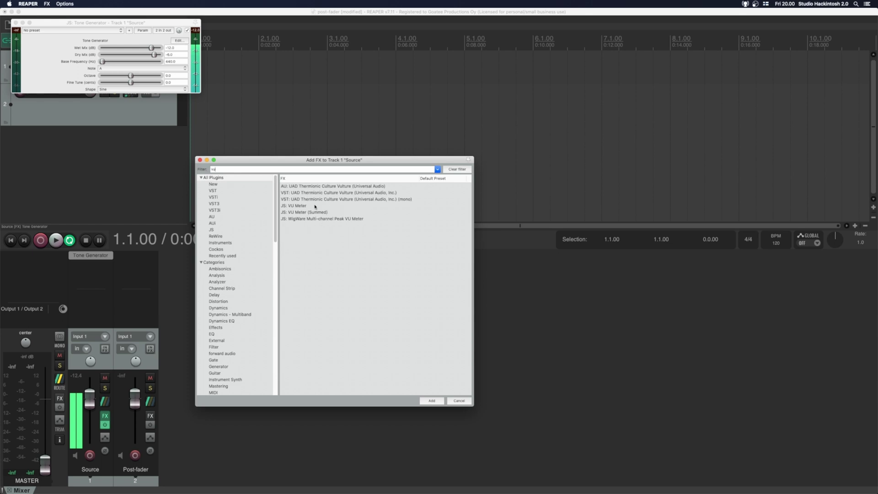
double_click(314, 206)
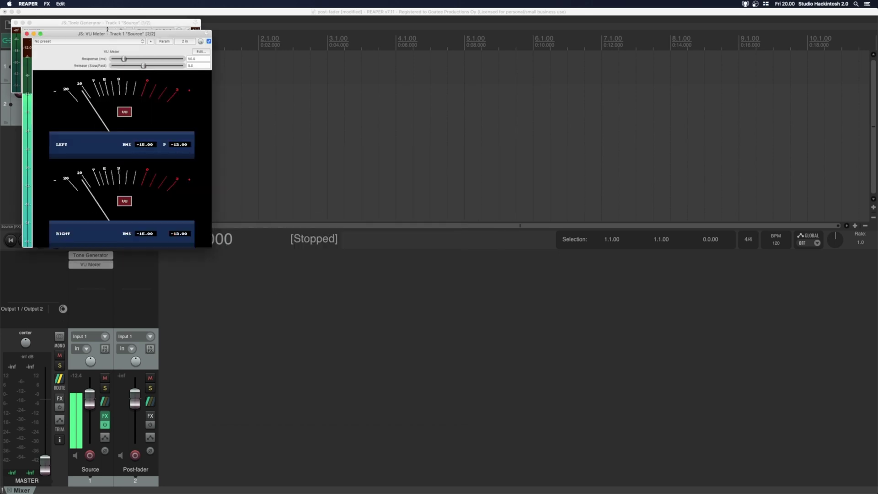
drag(108, 31, 583, 261)
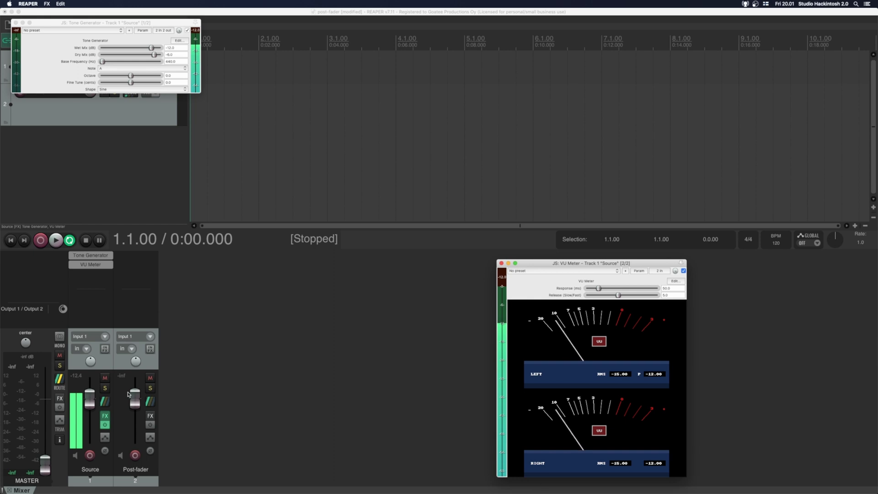
Step: Lower the Source track's fader volume
drag(94, 399, 135, 402)
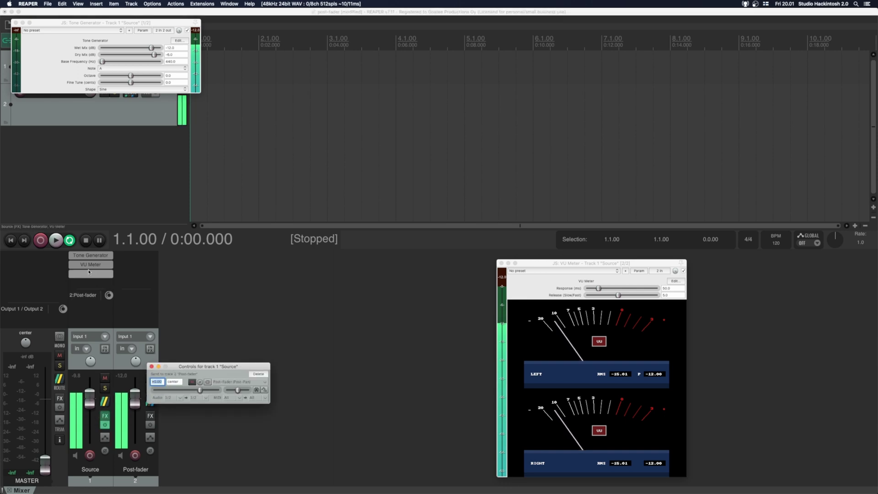
Step: Copy the VU Meter to Post-fader, place its window beside Source's, then test and reset the Source fader
click(118, 271)
drag(133, 265, 136, 265)
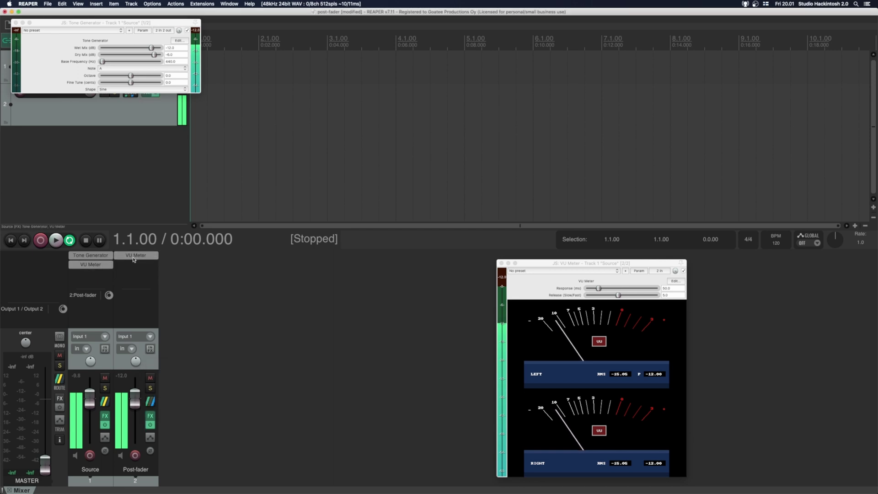
click(136, 255)
drag(153, 34, 815, 264)
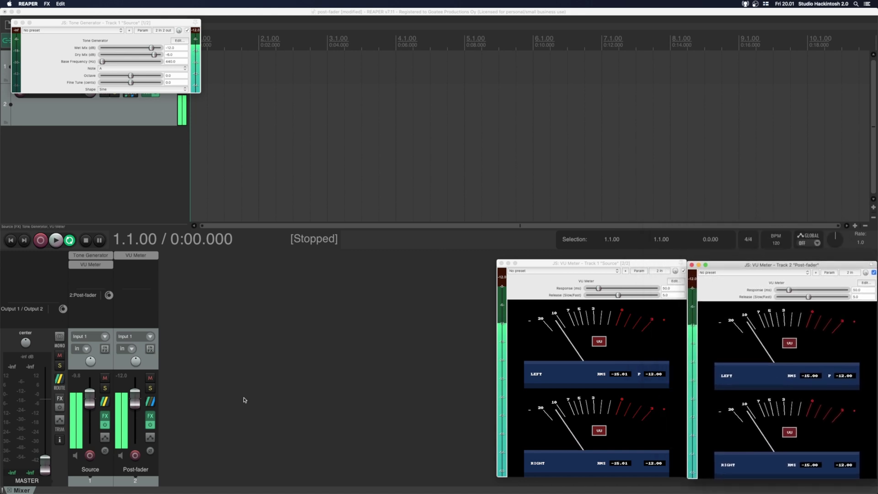
drag(84, 399, 92, 406)
double_click(90, 402)
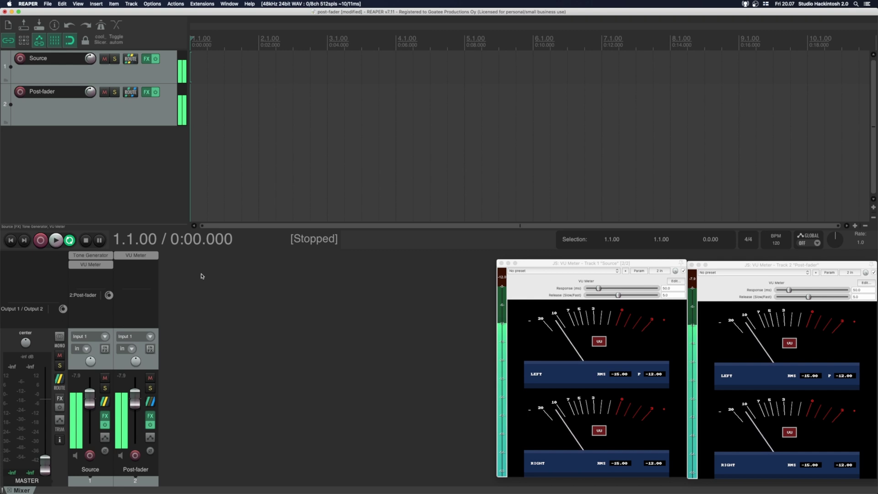
Step: Paste the AudioIdeas-Projects index.xml URL into ReaPack's Import repositories dialog and confirm with OK
click(169, 3)
mouse_move(201, 4)
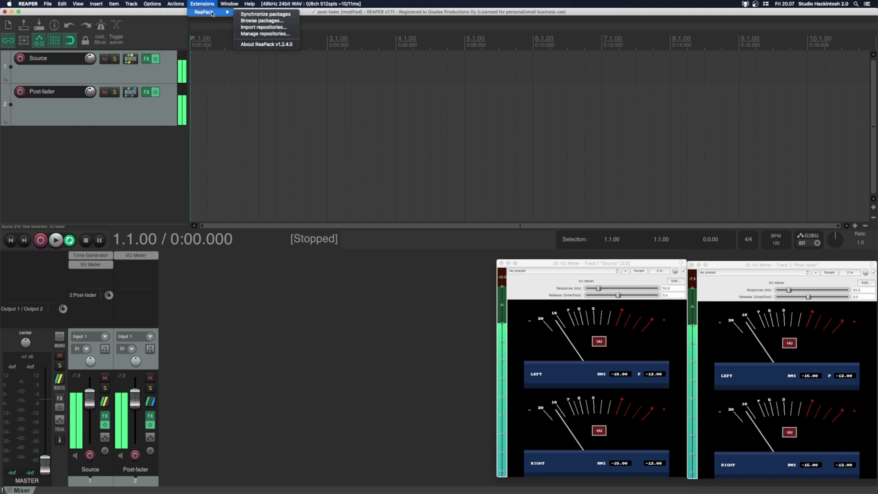
click(257, 28)
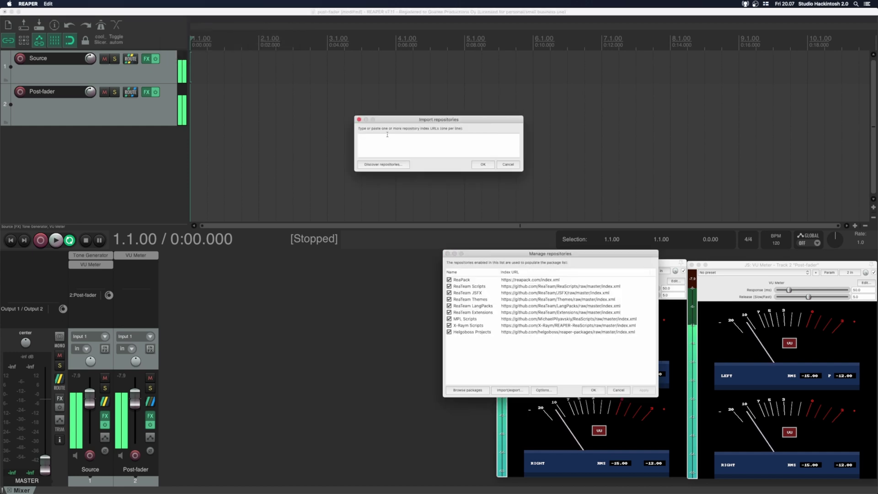
key(super+Tab)
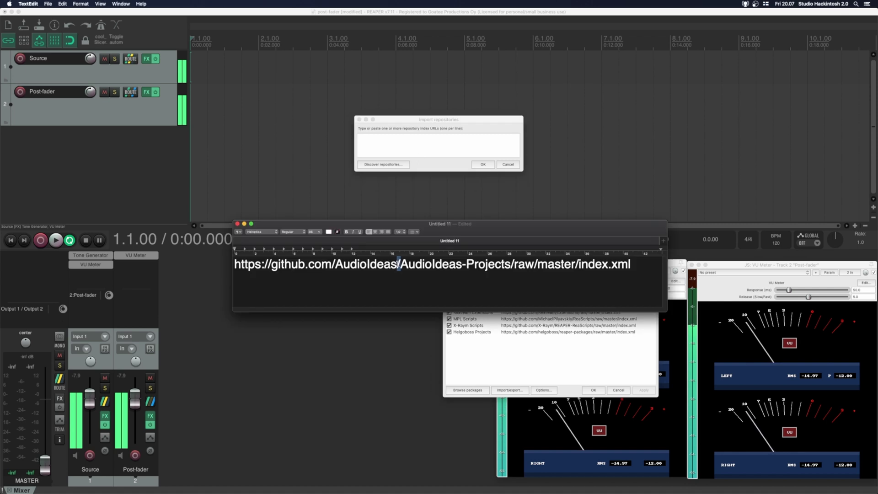
triple_click(398, 263)
key(super+c)
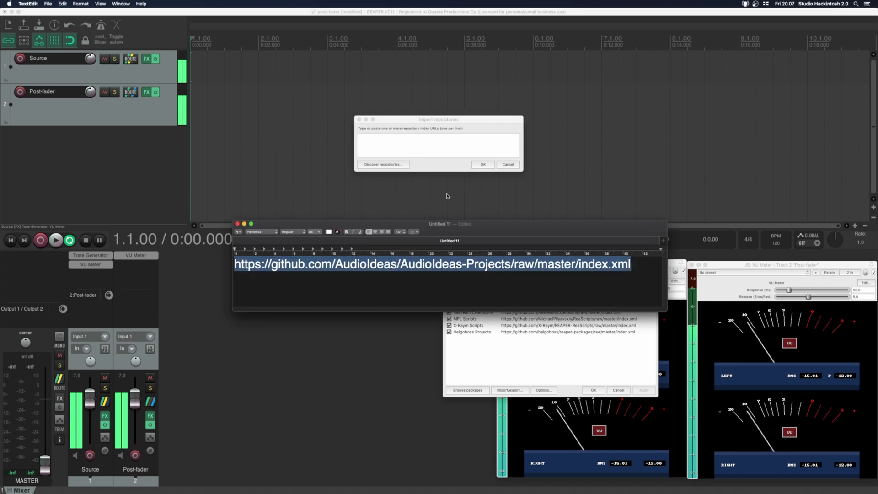
click(443, 140)
key(super+v)
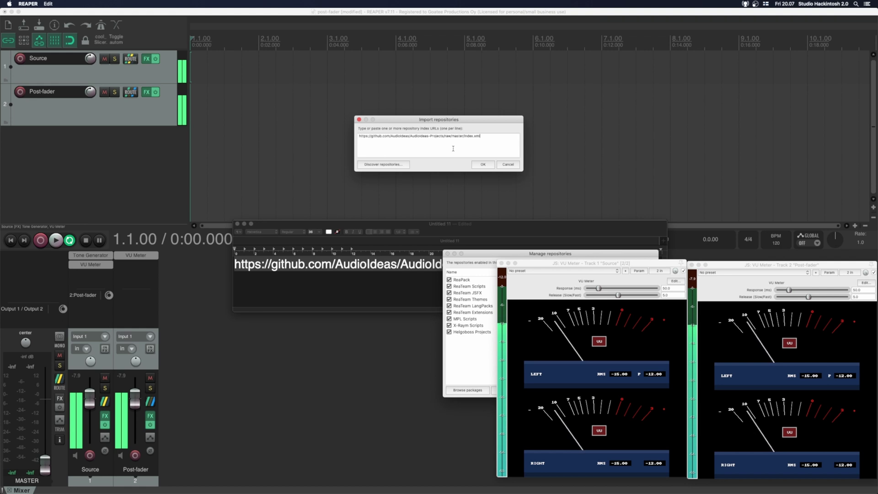
click(481, 165)
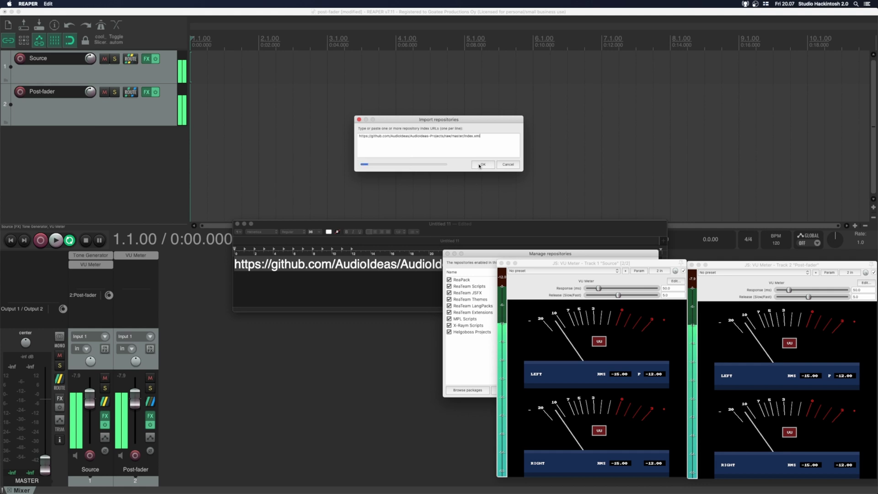
Step: Filter ReaPack's package browser to 'post-fade' and install all four Post-fader-insert packages
click(202, 3)
mouse_move(208, 12)
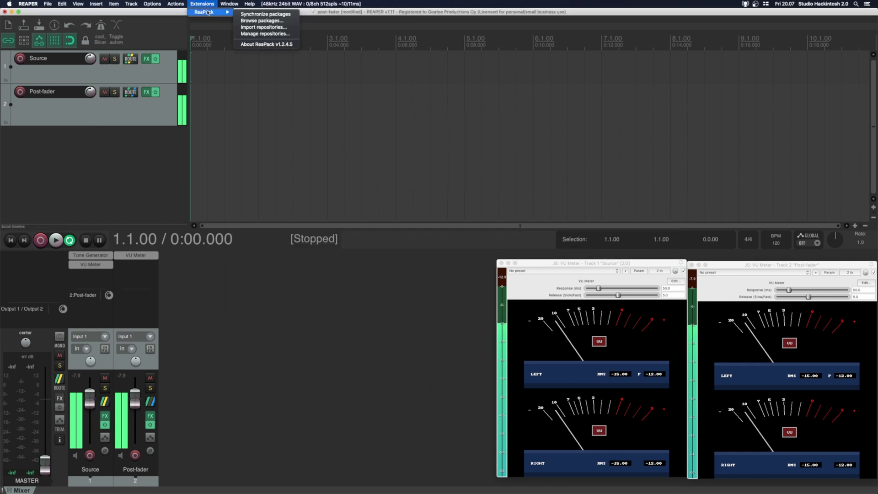
click(272, 21)
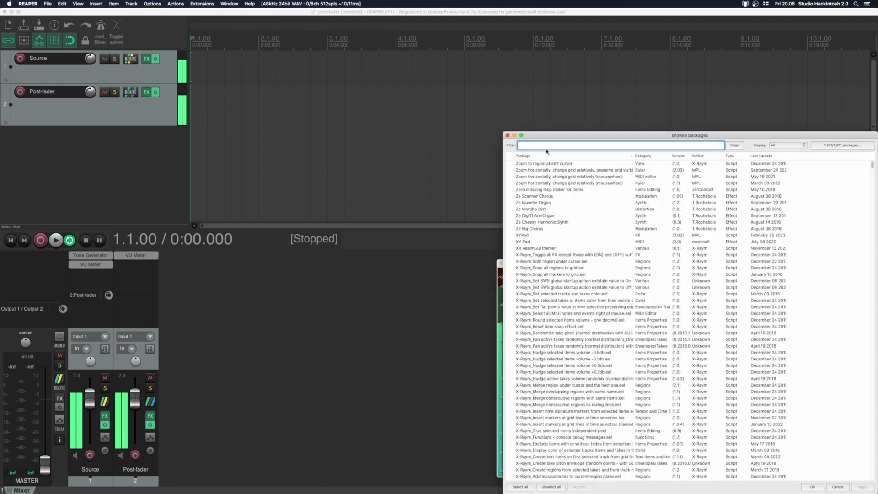
text(post-fade)
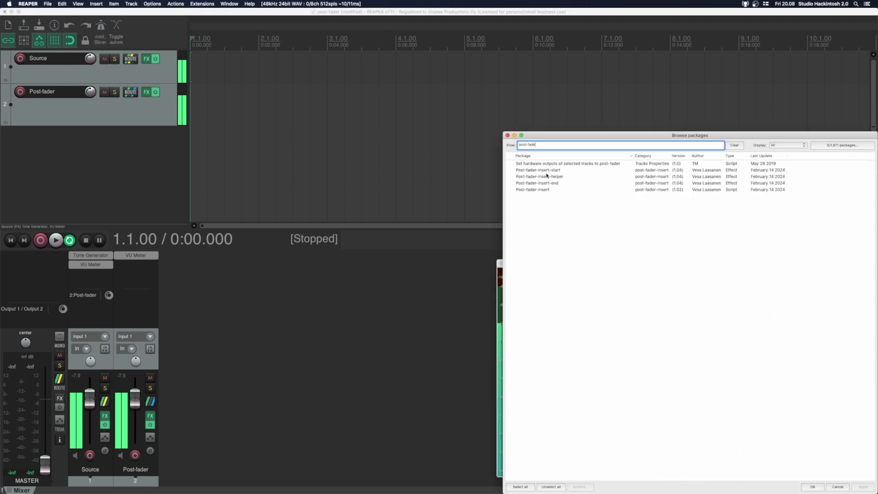
click(546, 171)
shift+click(547, 190)
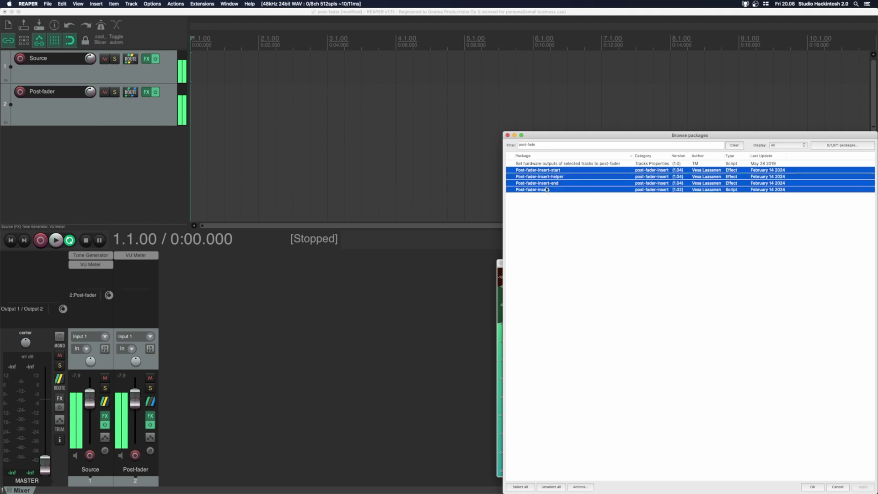
right_click(551, 192)
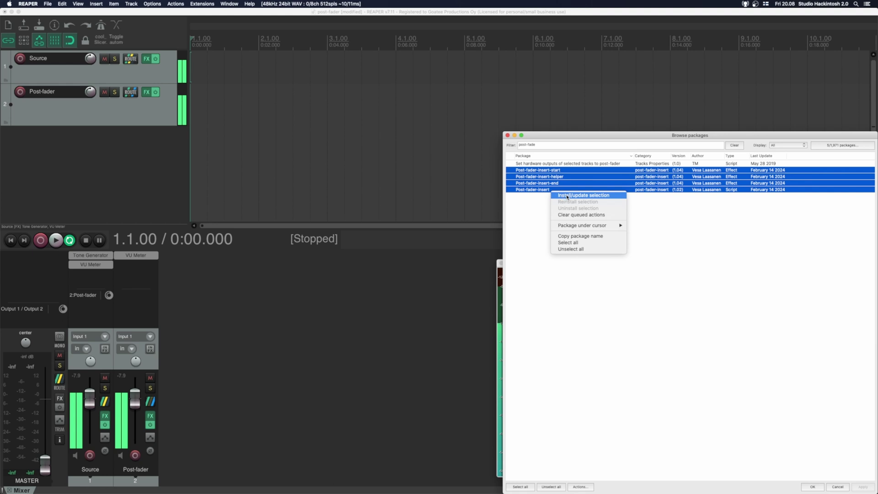
click(569, 195)
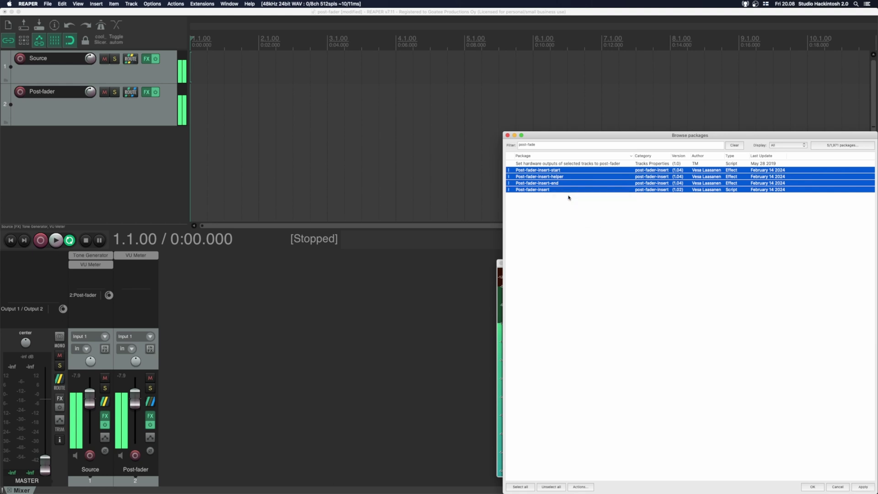
click(815, 487)
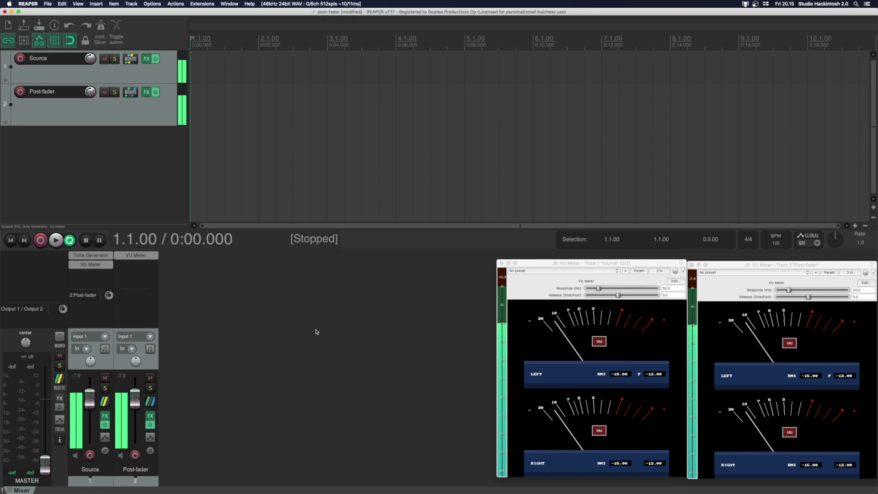
click(176, 4)
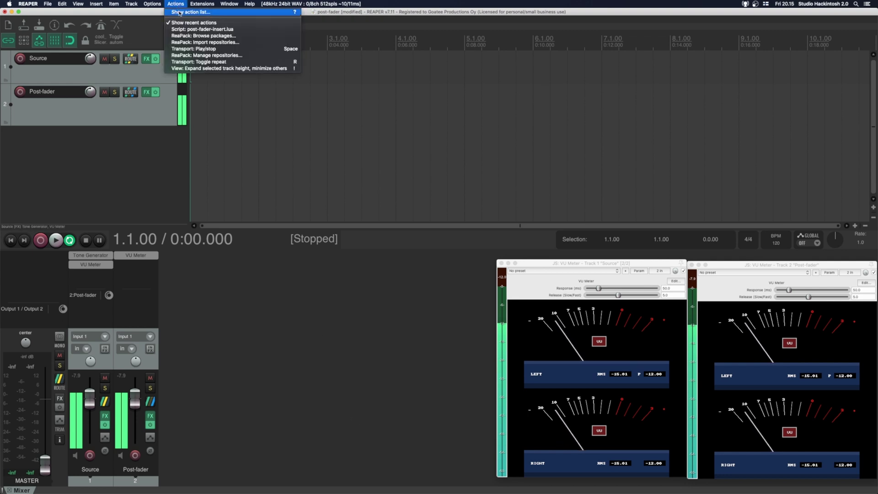
click(185, 12)
text(post-)
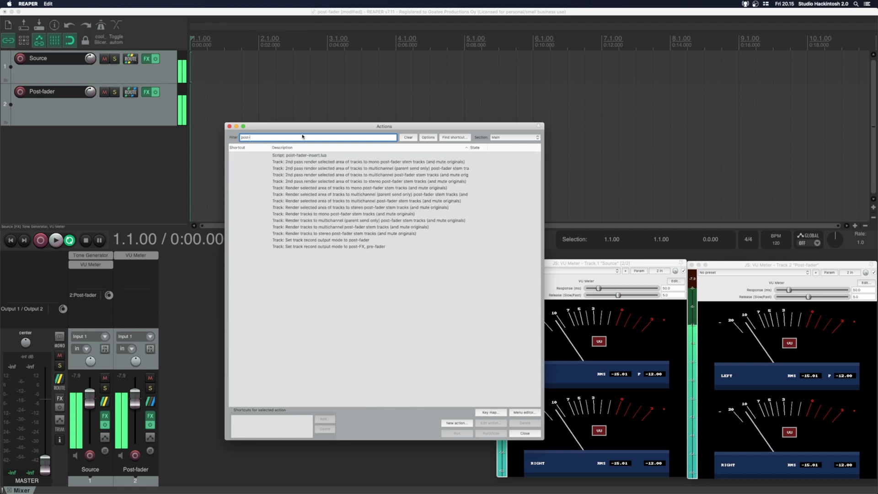
key(Down)
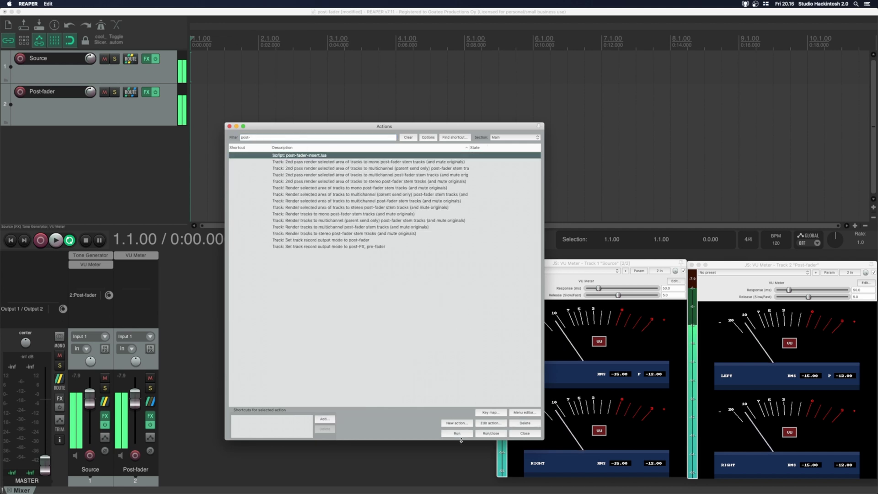
click(229, 127)
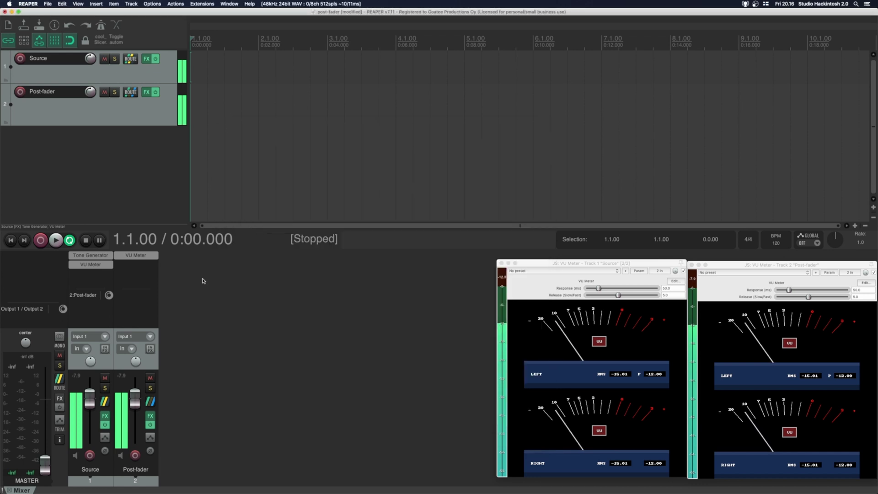
Step: Add JS: Post-fader-insert-start and JS: Post-fader-insert-end to the Source chain, filtering by 'post'
double_click(105, 275)
text(post)
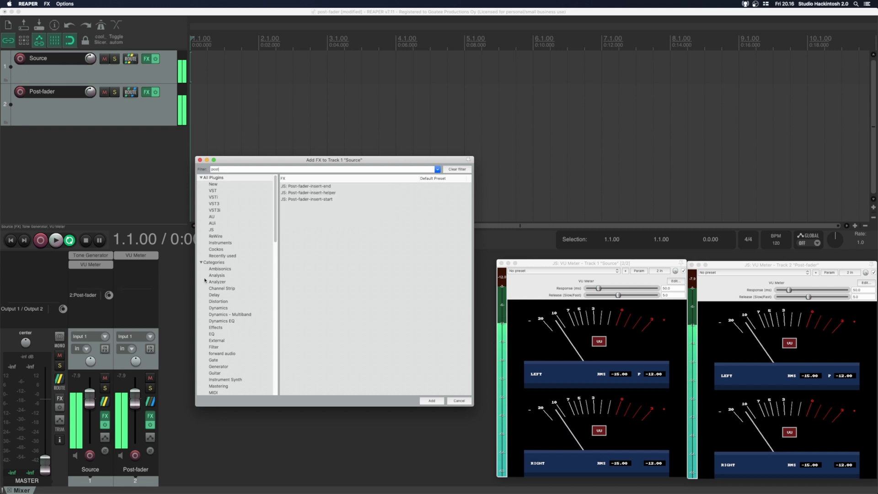
double_click(325, 200)
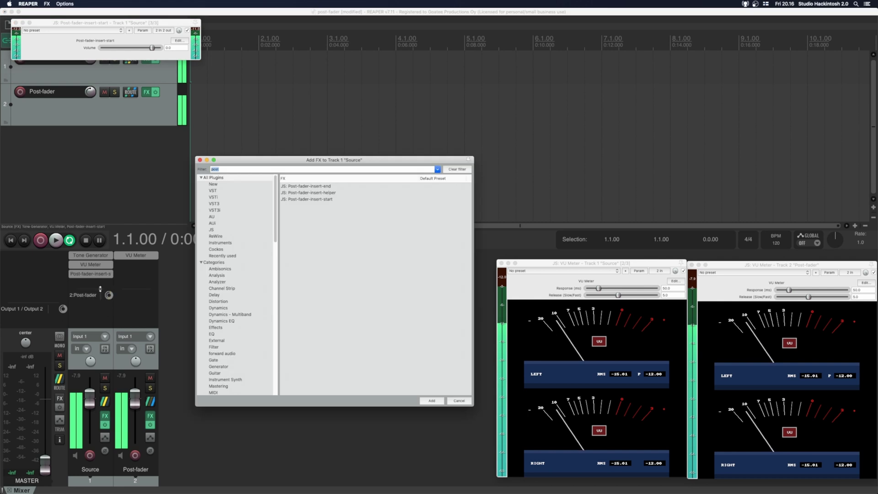
double_click(299, 186)
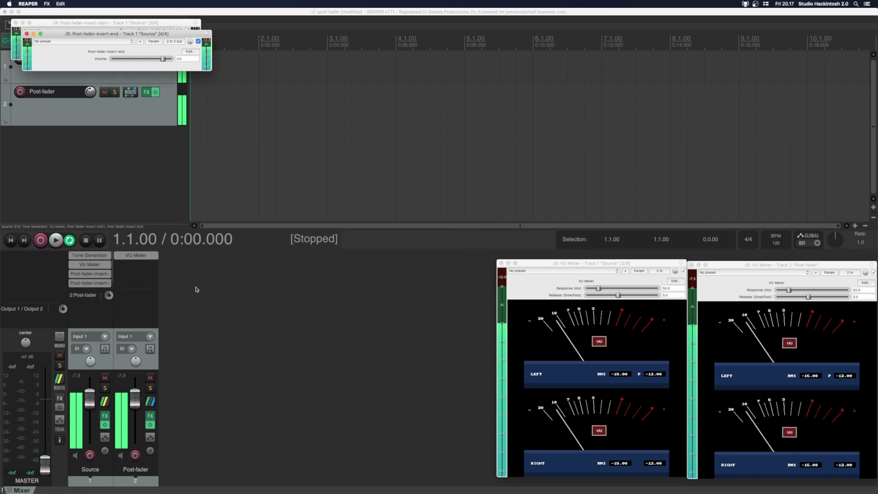
Step: Move the VU Meter after Post-fader-insert-start, then test the Source fader and reset it to 0 dB
click(95, 266)
drag(96, 277, 97, 278)
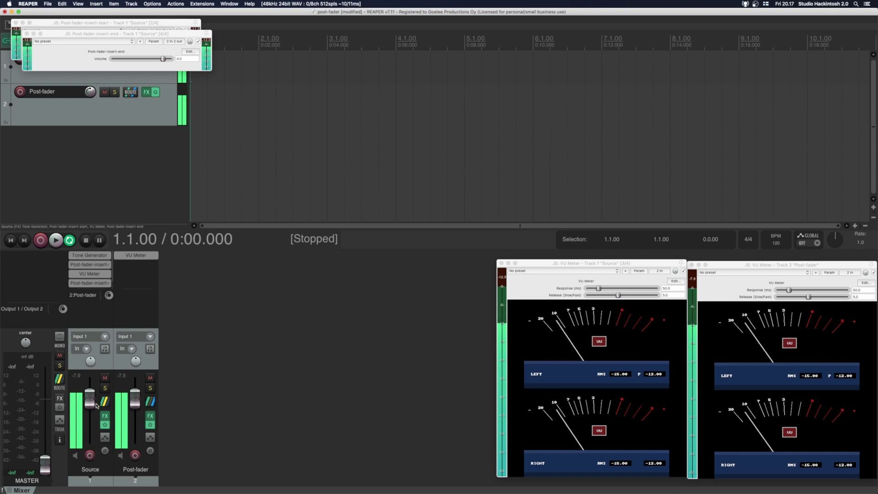
drag(90, 399, 92, 417)
double_click(92, 418)
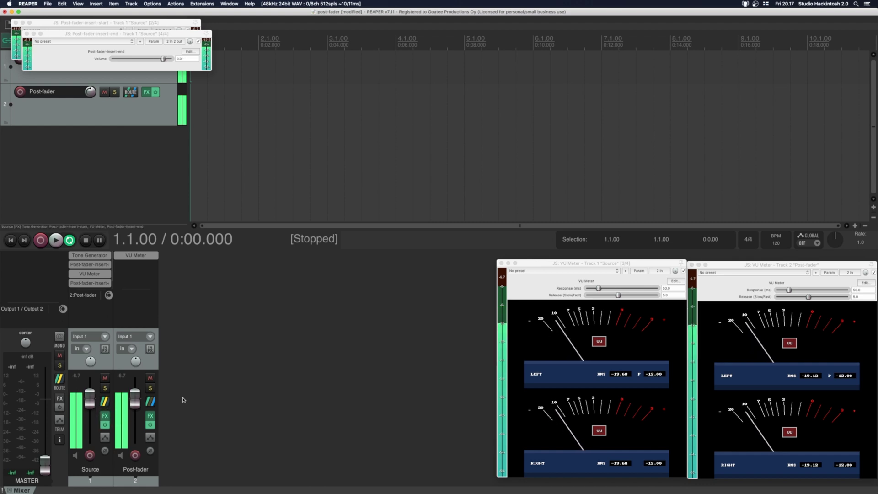
Step: Stack both insert plugin windows in the mixer area and pull Source volume to near -39 dB
drag(64, 35, 209, 301)
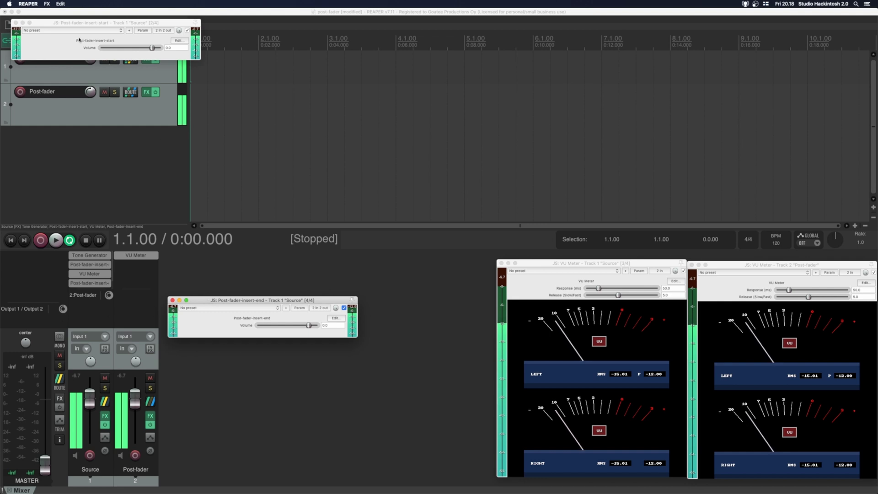
drag(71, 22, 234, 254)
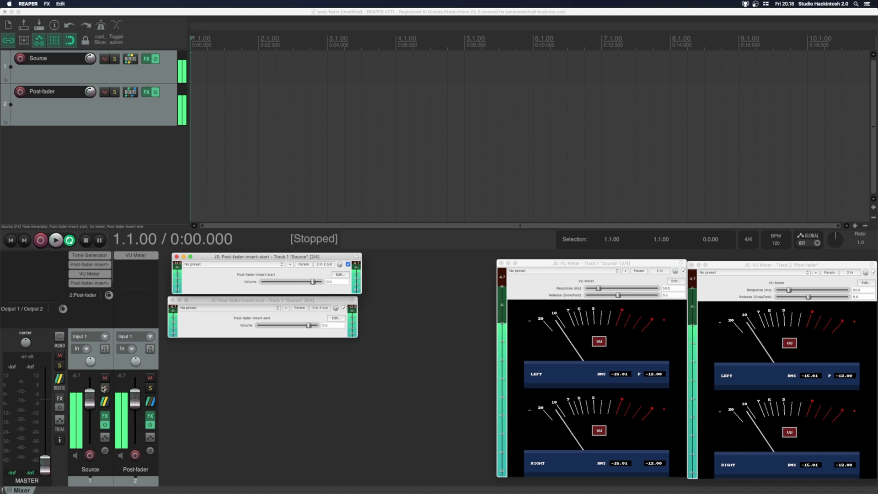
drag(89, 398, 89, 431)
mouse_move(92, 425)
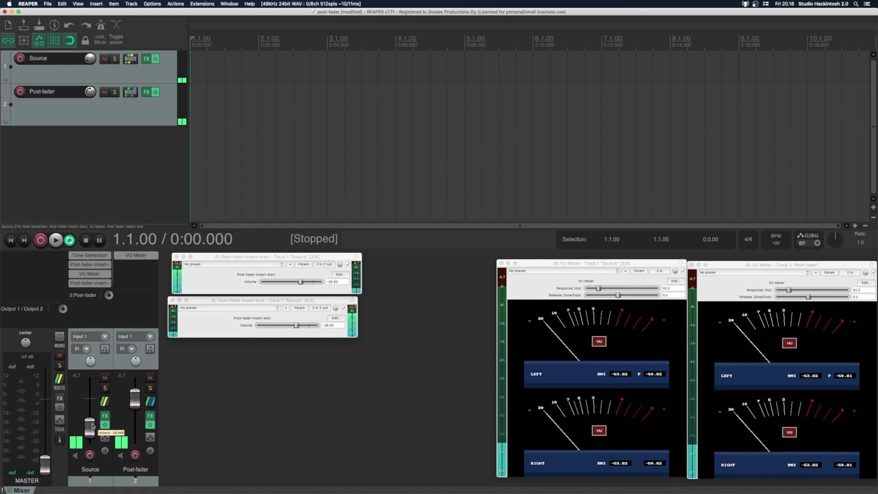
Step: Reset Source to 0 dB, show its Volume and Trim Volume envelopes, and add a point at bar 3
double_click(92, 426)
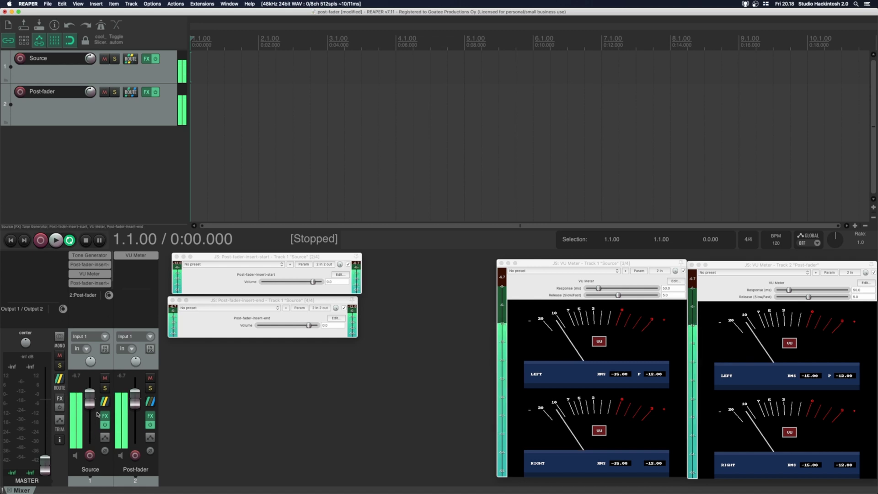
click(107, 439)
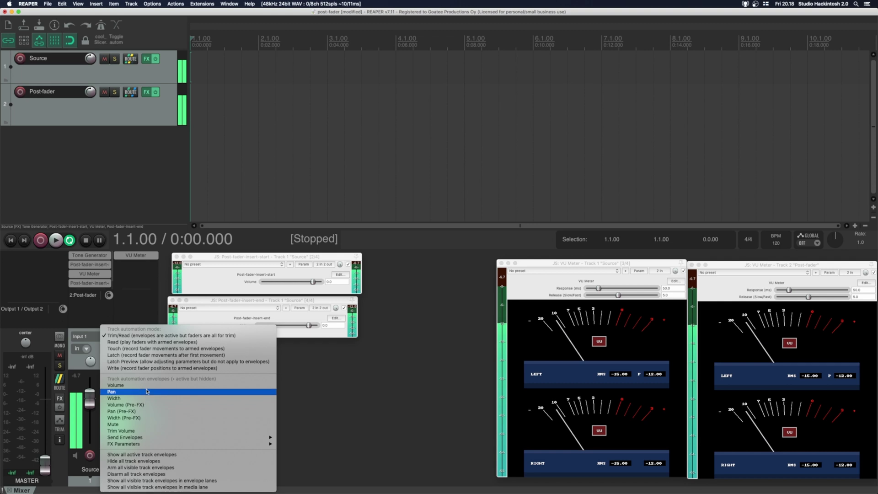
click(119, 385)
click(107, 439)
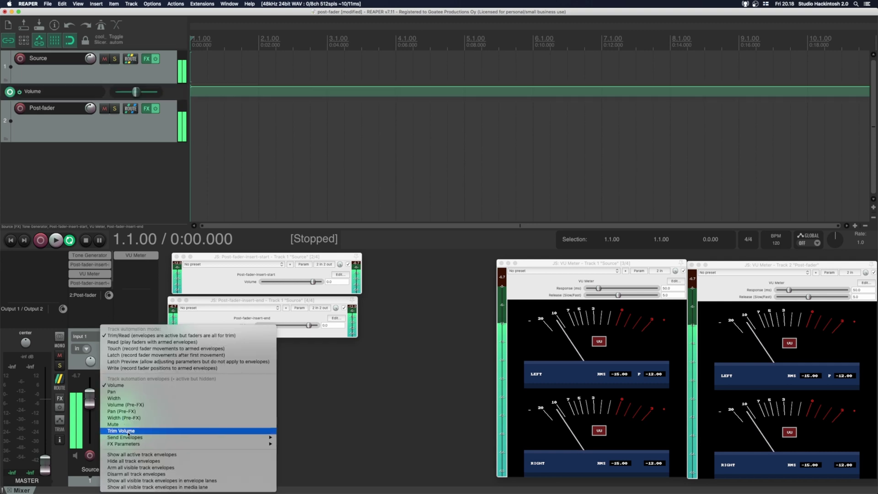
click(120, 431)
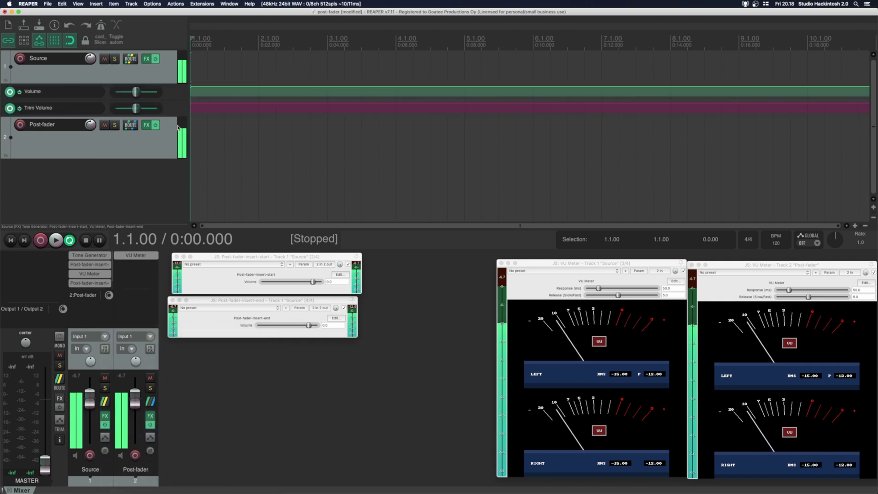
drag(338, 91, 328, 110)
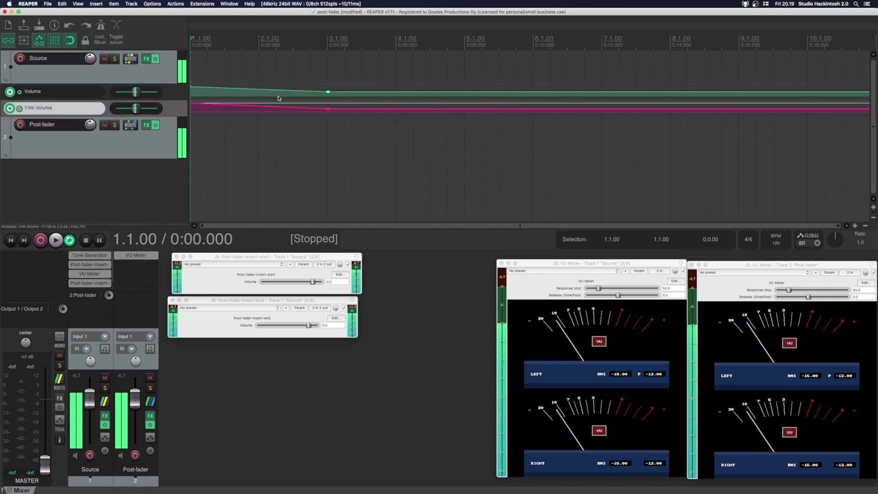
Step: Loop-play bars 1–3 on Source, raise its fader to +12 dB, then stop with the cursor at 1.3.00
click(194, 49)
key(space)
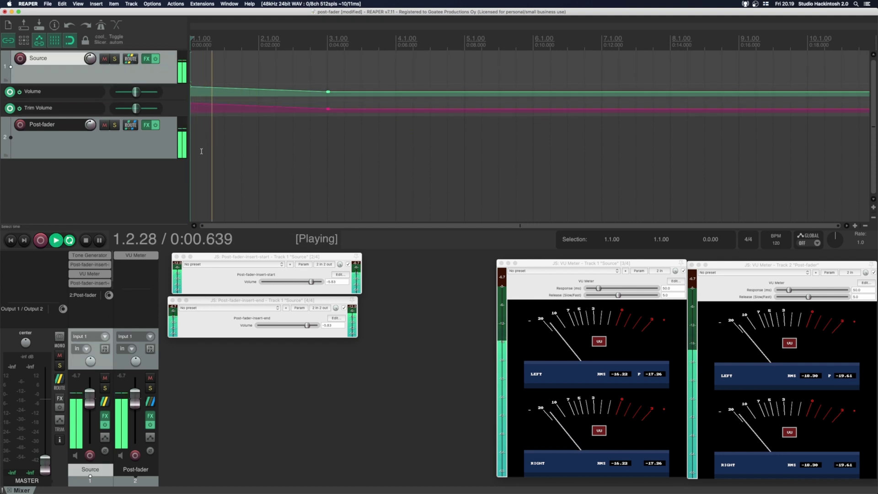
drag(328, 64, 191, 55)
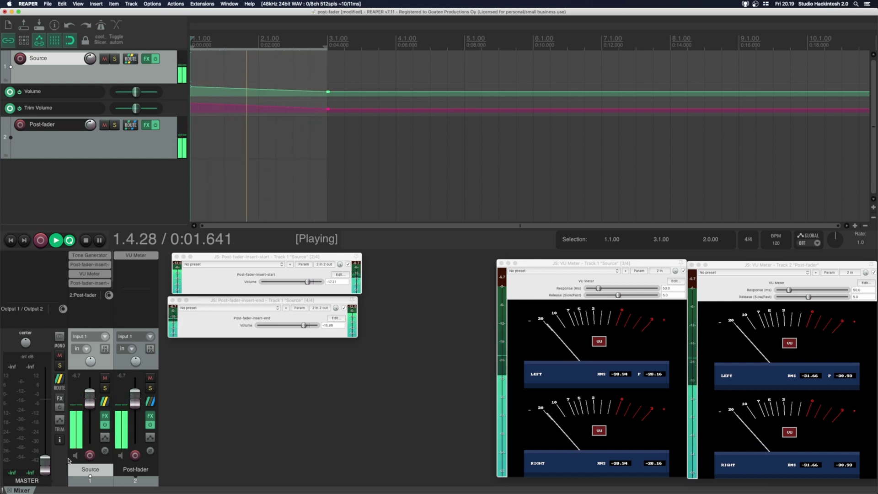
mouse_move(91, 404)
mouse_down()
mouse_move(99, 384)
mouse_move(88, 412)
mouse_move(89, 398)
mouse_up()
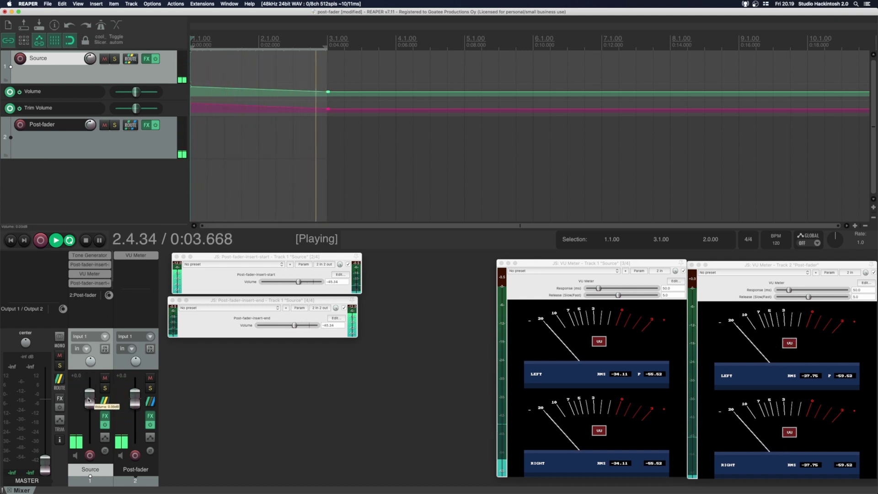
key(space)
click(223, 45)
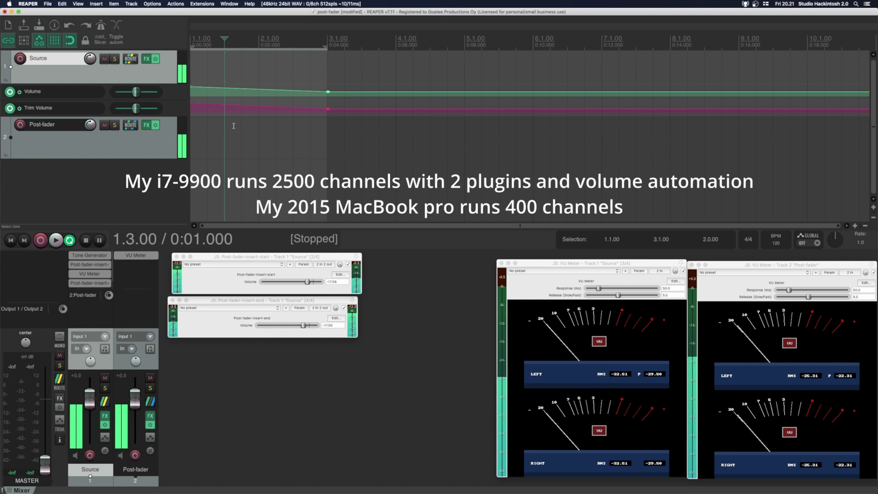
Step: Filter the action list for 'post-' and view post-fader-insert.lua's code, including its volumeDelay setting
click(176, 4)
click(197, 19)
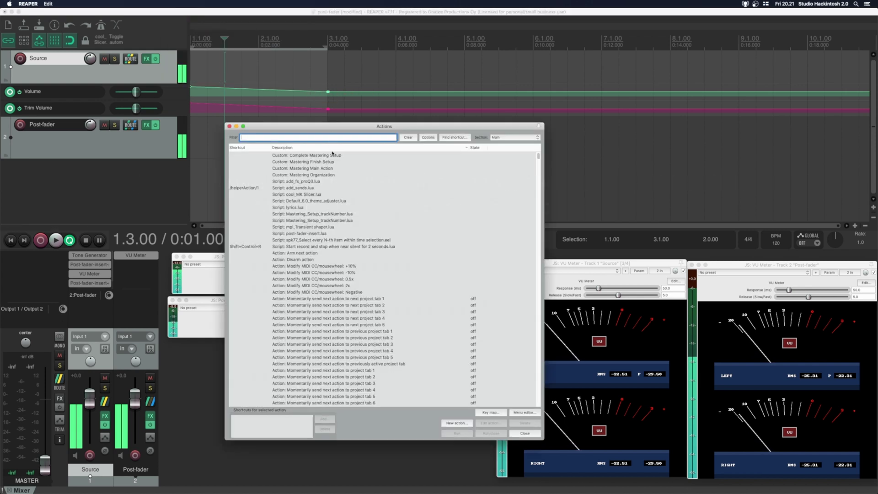
text(post-)
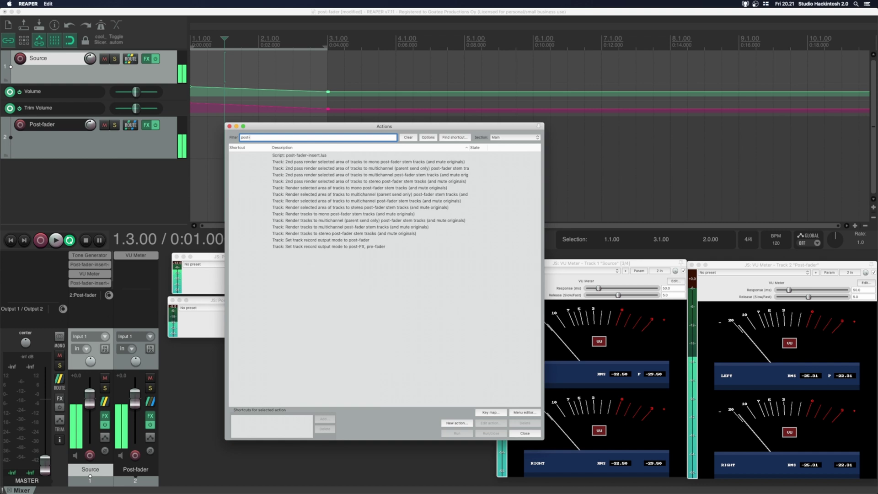
click(322, 158)
click(490, 423)
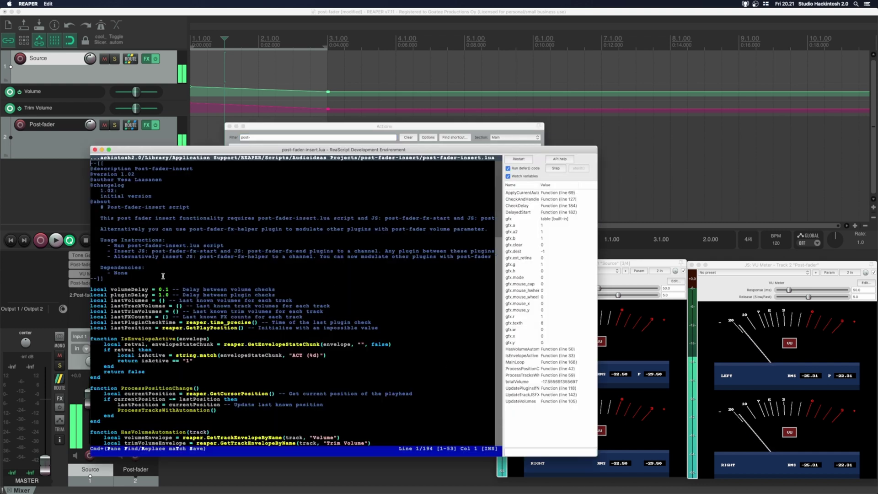
click(170, 289)
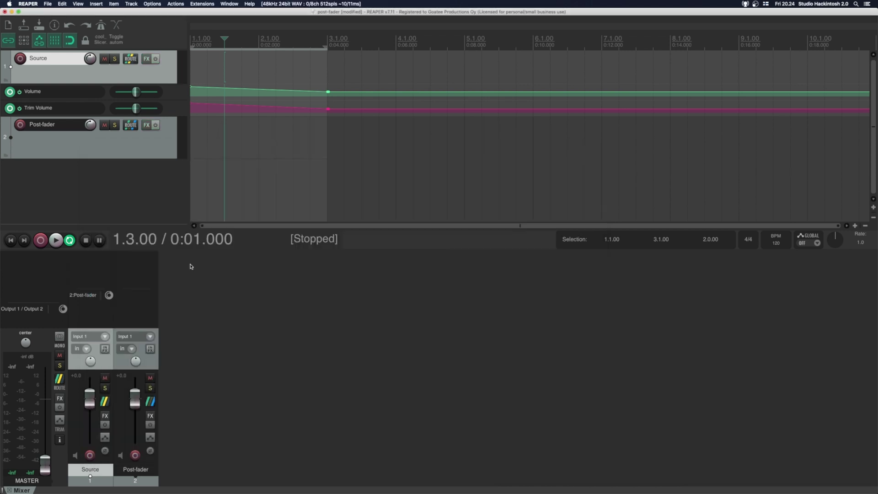
Step: Add JS: Post-fader-insert-helper to the Source track, then reopen the FX browser filtered to 'reaeq'
double_click(90, 256)
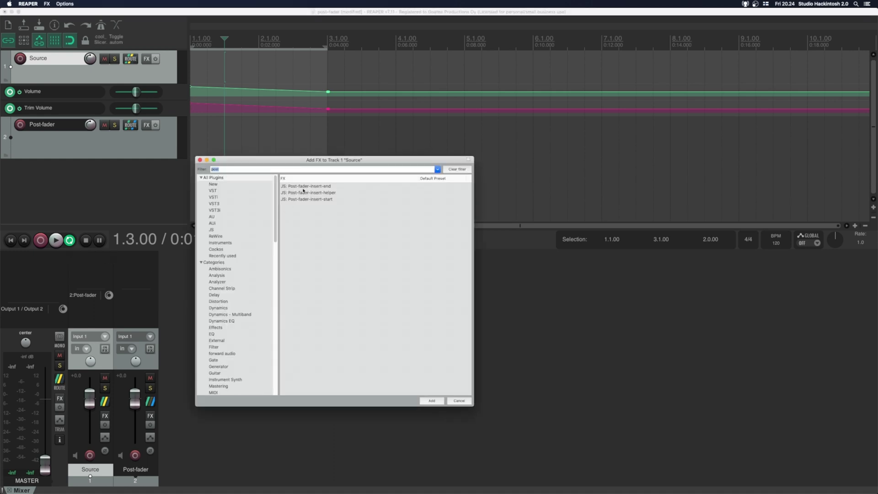
double_click(307, 193)
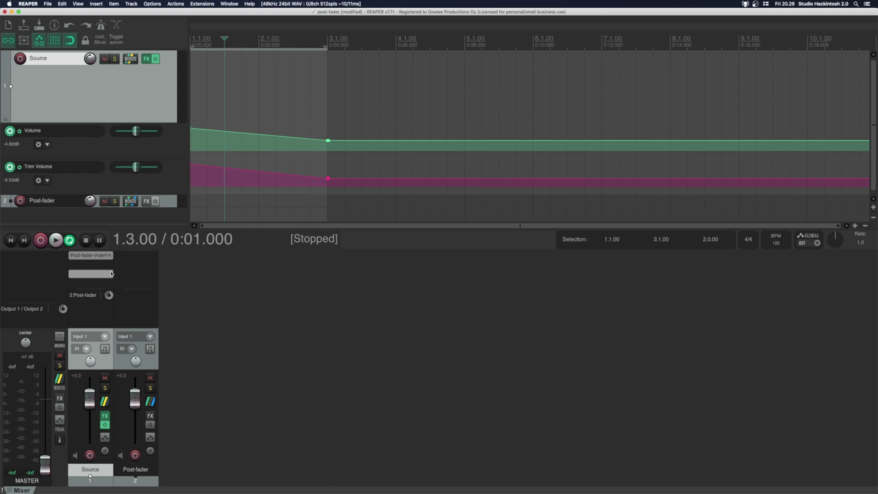
double_click(103, 267)
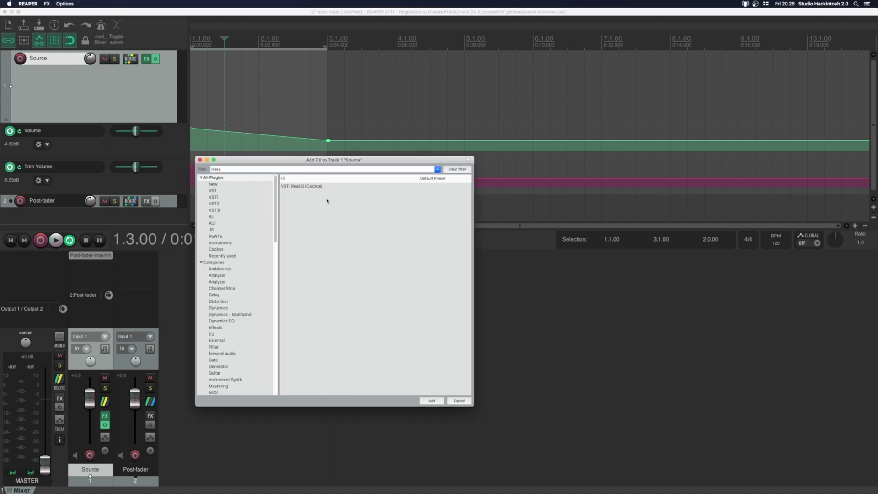
Step: Insert ReaEQ (Cockos) after the helper and move band 4's low-pass to about 8465 Hz
double_click(314, 185)
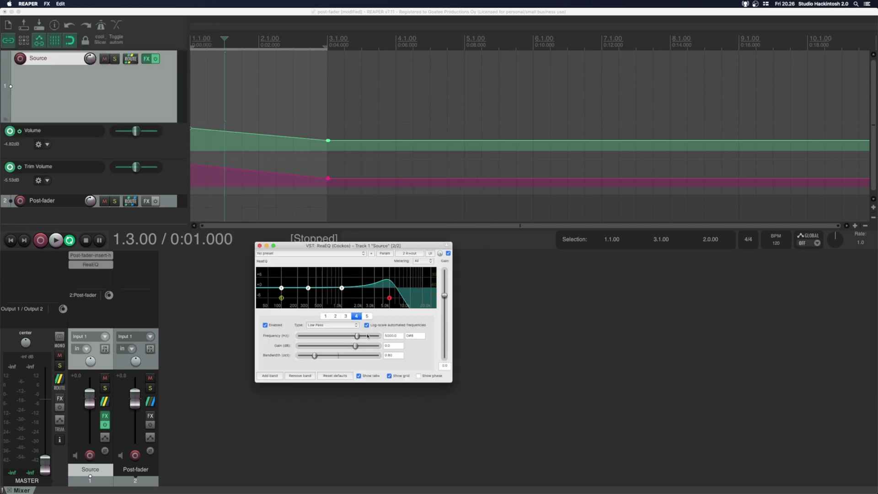
drag(394, 297, 405, 299)
click(386, 253)
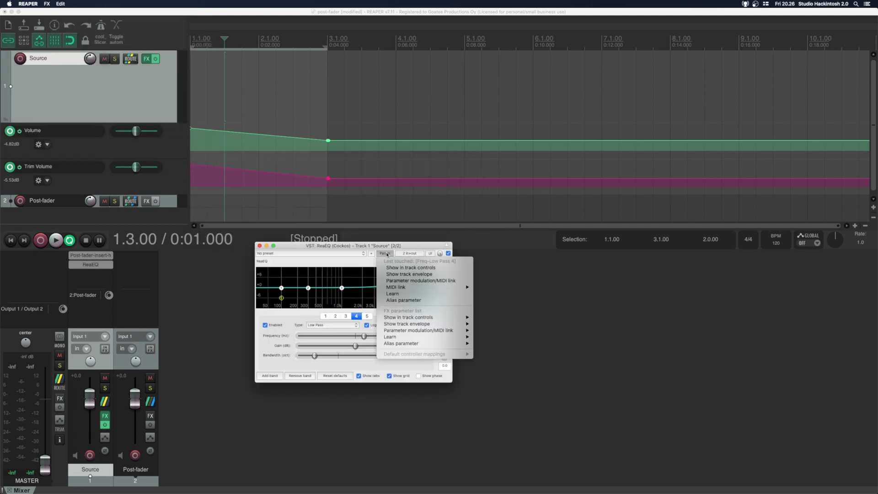
Step: Link ReaEQ's low-pass frequency to 1: Post-fader-insert-helper > 1: Volume via parameter modulation
click(423, 281)
click(44, 129)
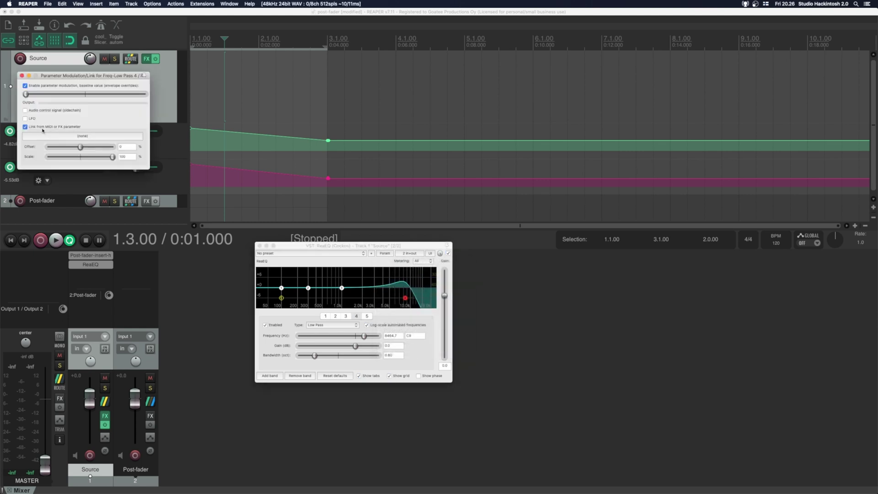
click(82, 136)
mouse_move(91, 152)
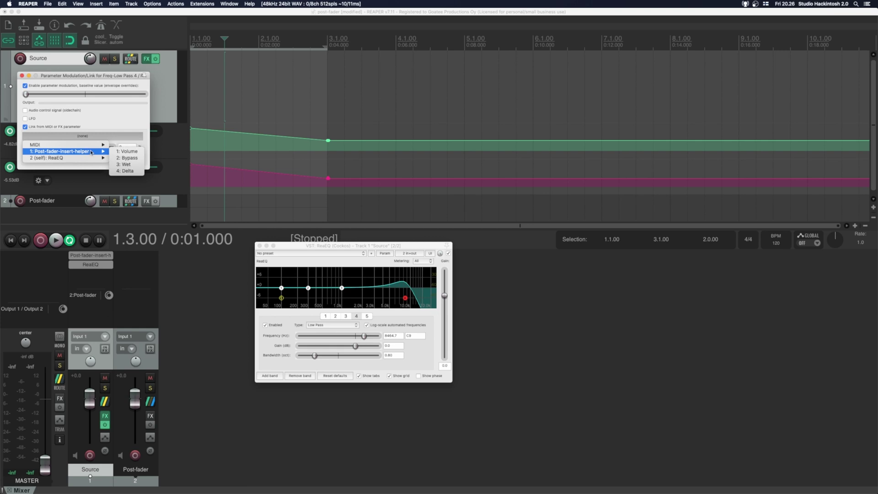
click(120, 151)
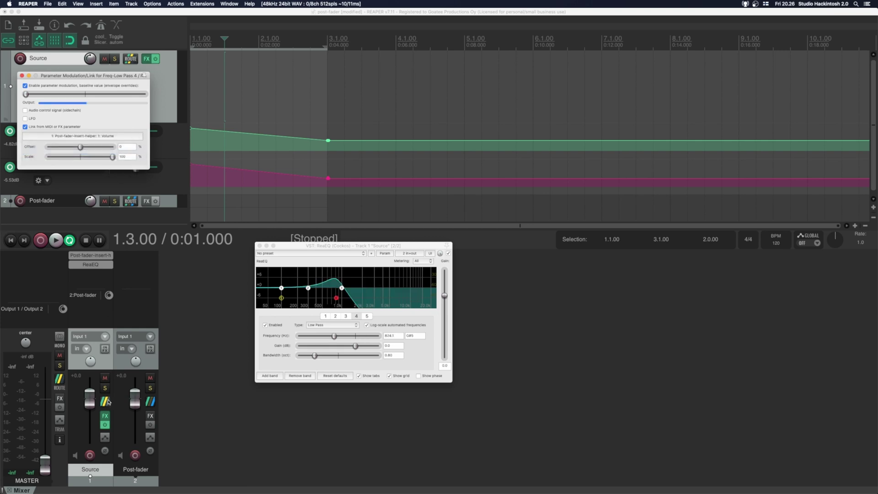
Step: Play back and raise the Source fader to +12 dB to sweep the filter
click(193, 349)
key(space)
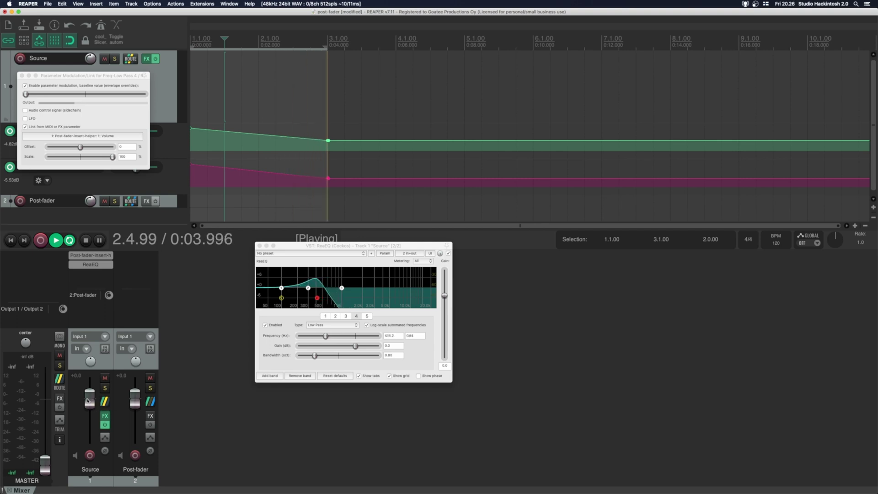
drag(88, 401, 105, 381)
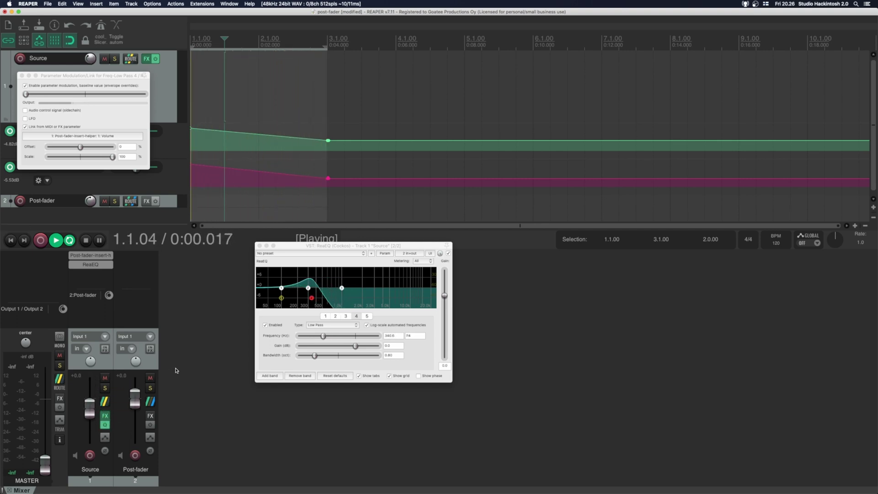